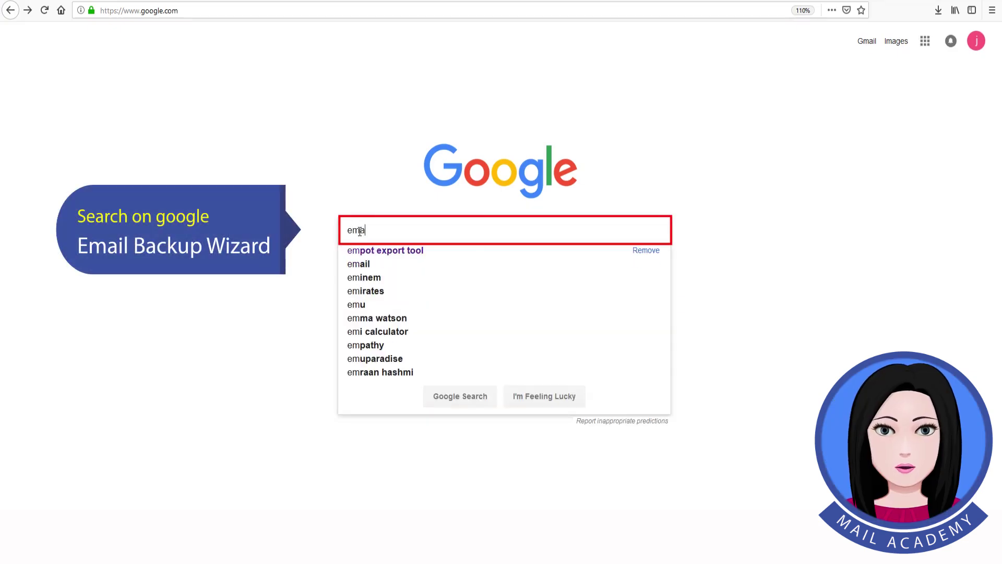
Search Google for 'email backup wizard'
text(ail backup)
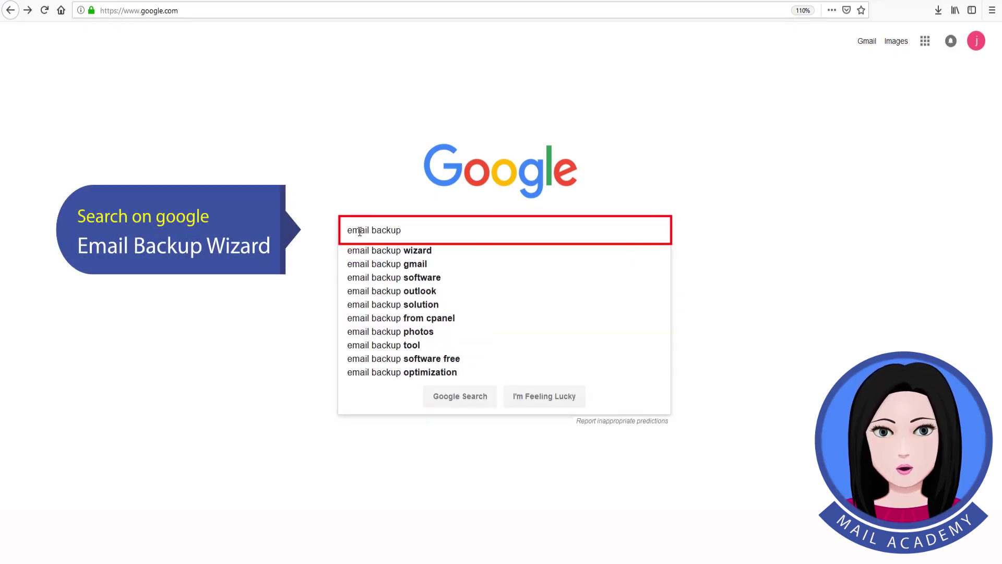
text( wizard)
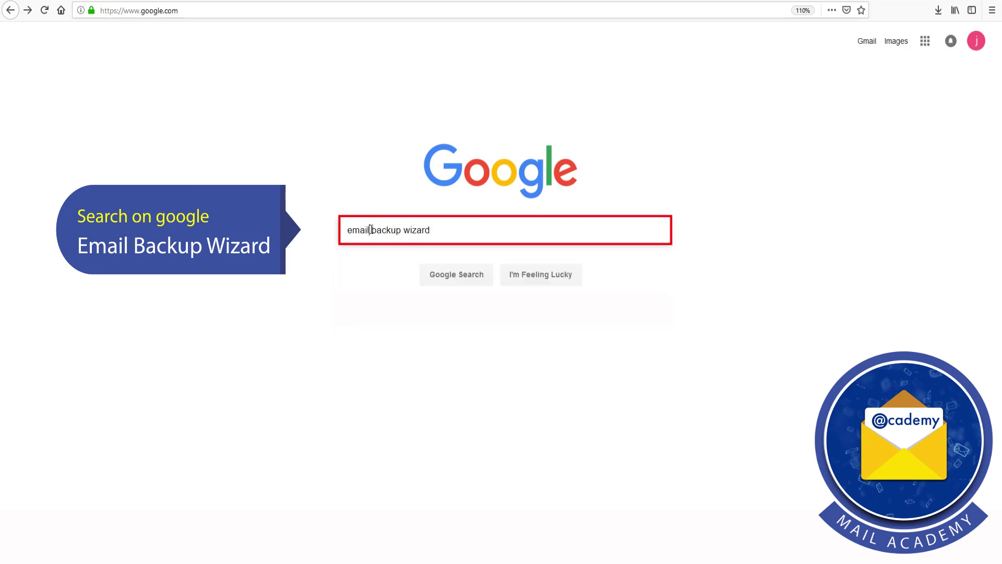
click(457, 276)
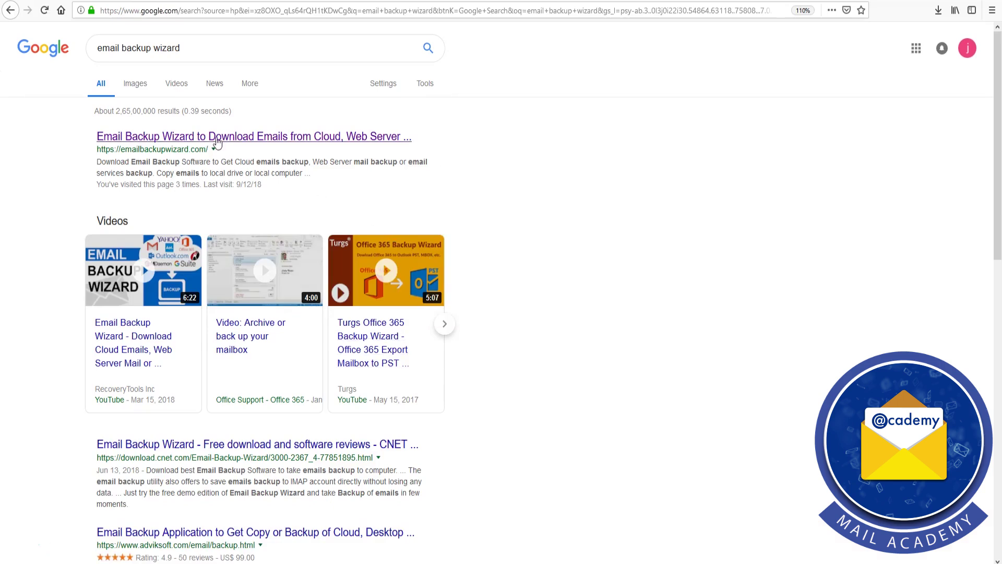
Download setup-email-backup(6).exe from emailbackupwizard.com and open it from Firefox's downloads list
click(212, 137)
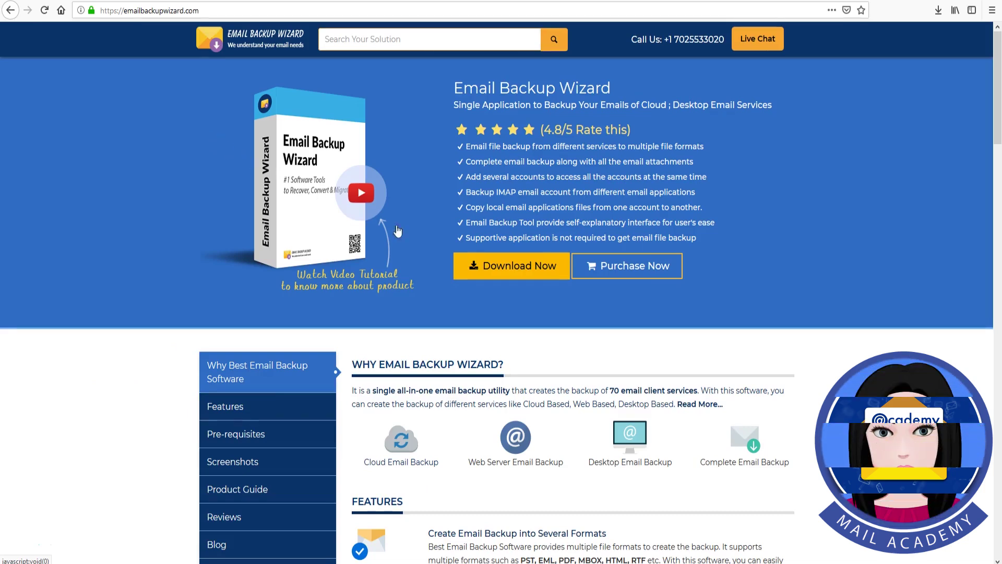
click(523, 267)
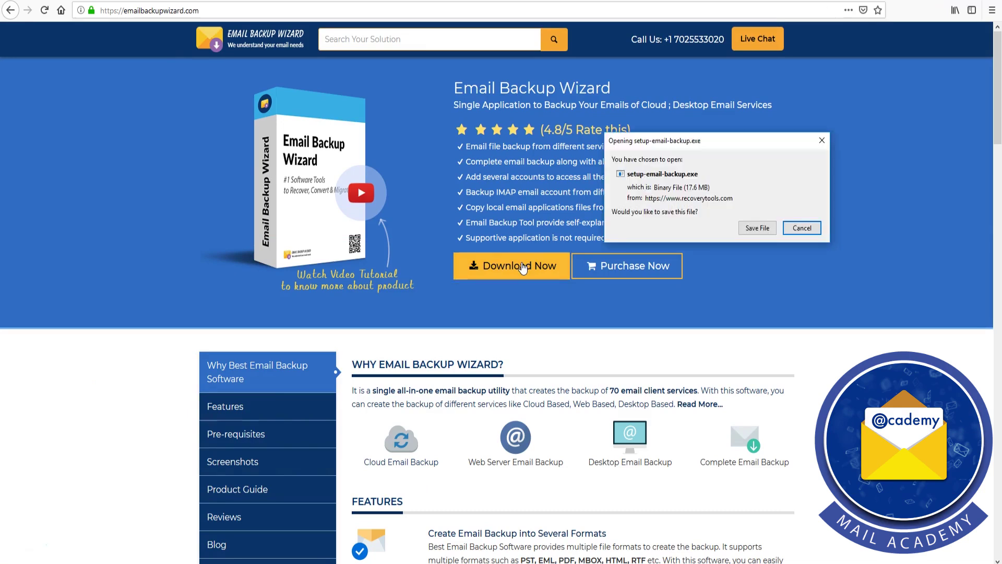
click(758, 228)
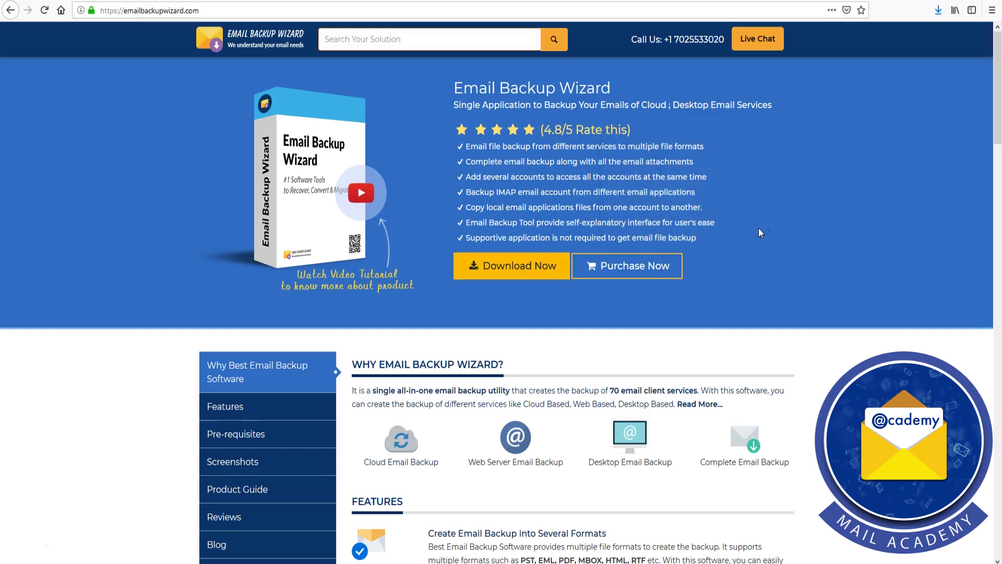
click(939, 15)
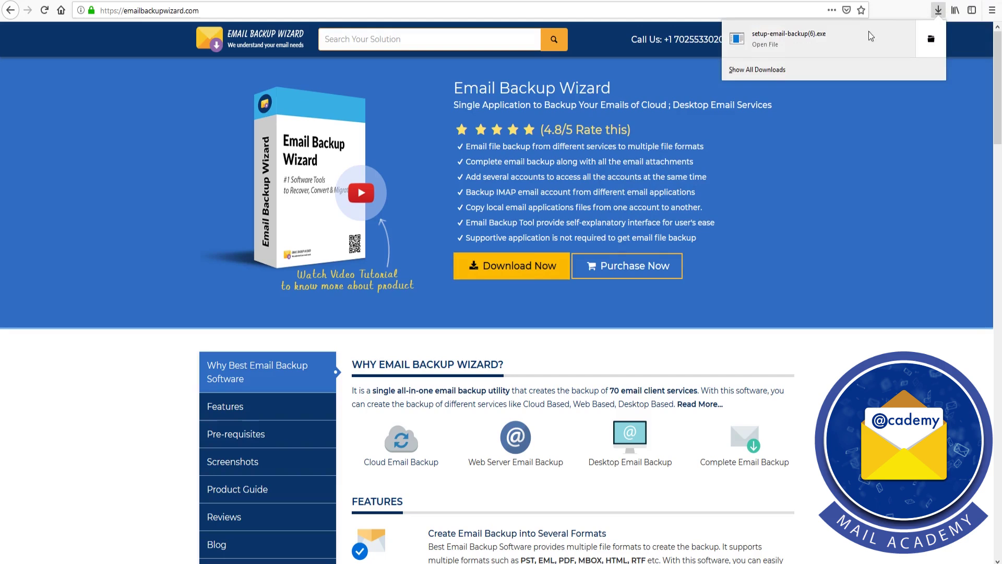
click(785, 46)
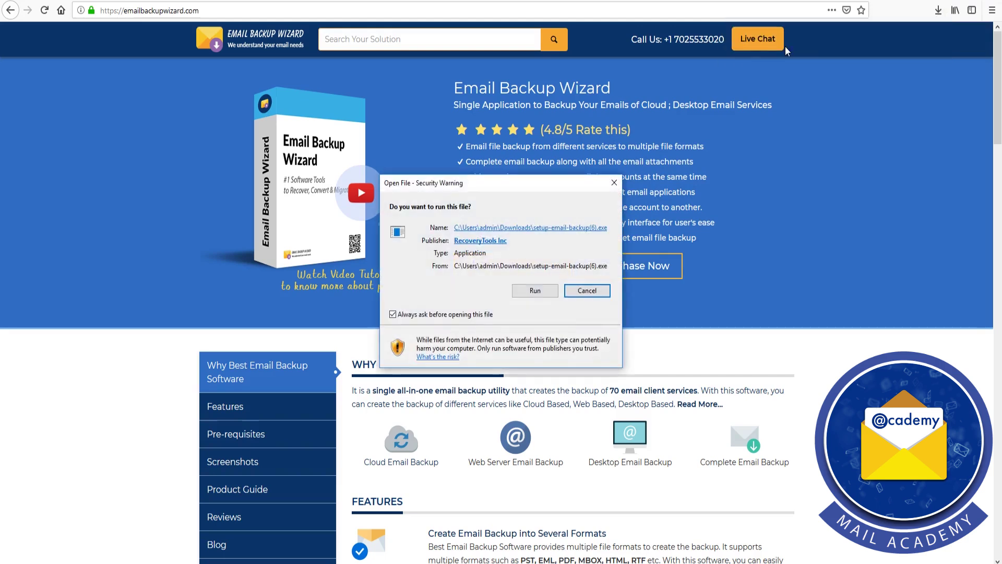
Install Email Backup Wizard in English with license accepted, default location and desktop/Quick Launch icons, then launch it
click(541, 291)
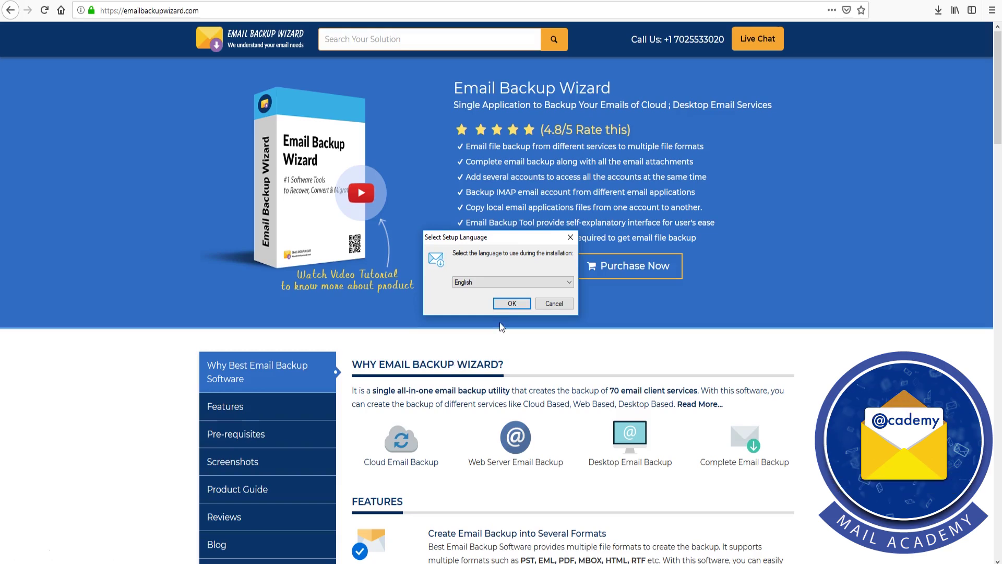
click(515, 304)
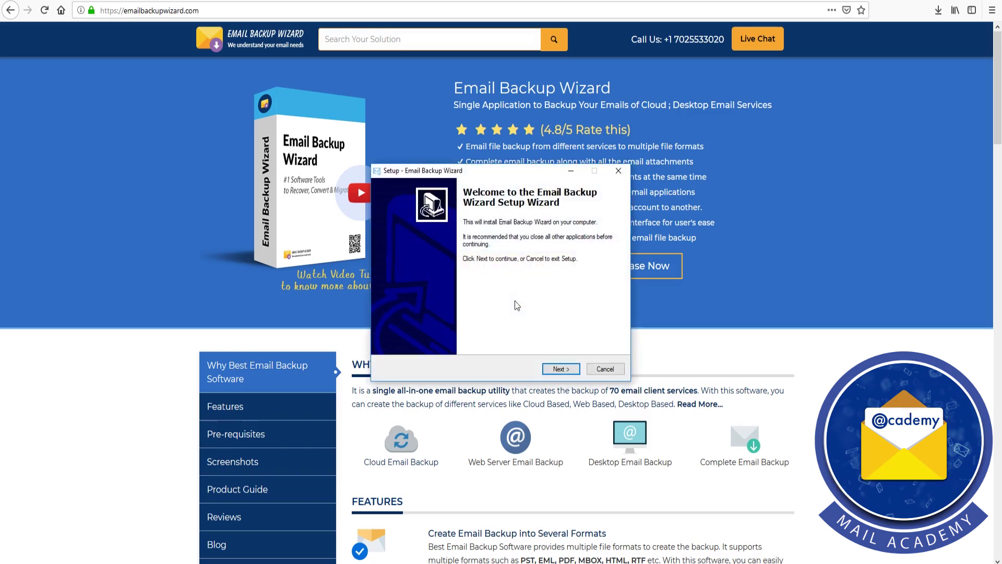
click(568, 369)
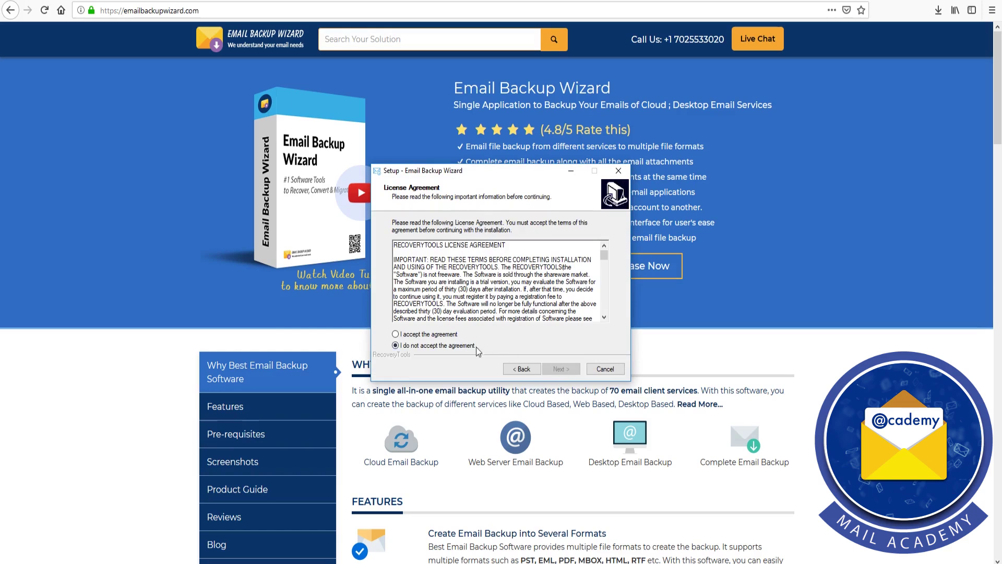
click(396, 334)
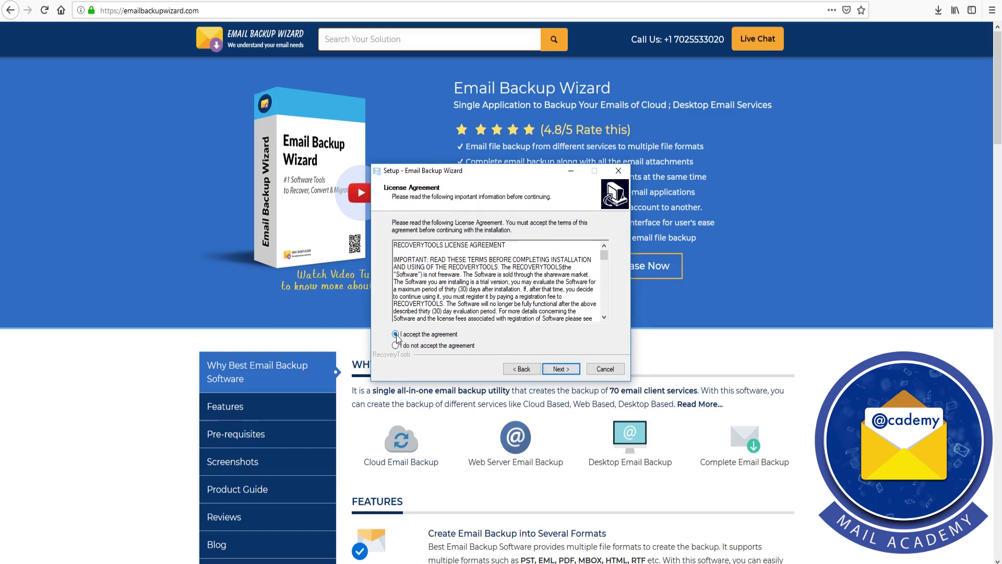
click(560, 370)
click(562, 370)
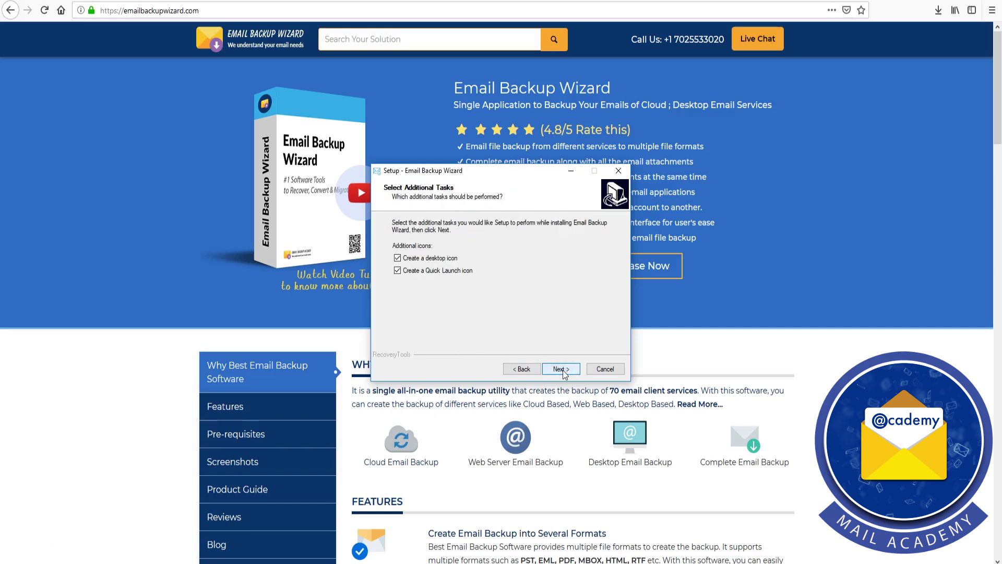
click(562, 370)
click(563, 370)
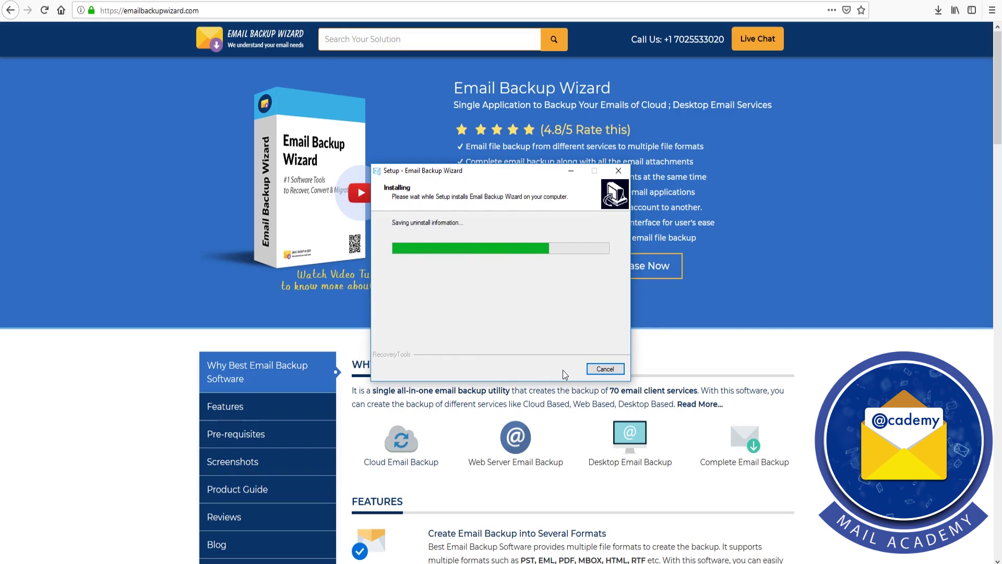
click(562, 369)
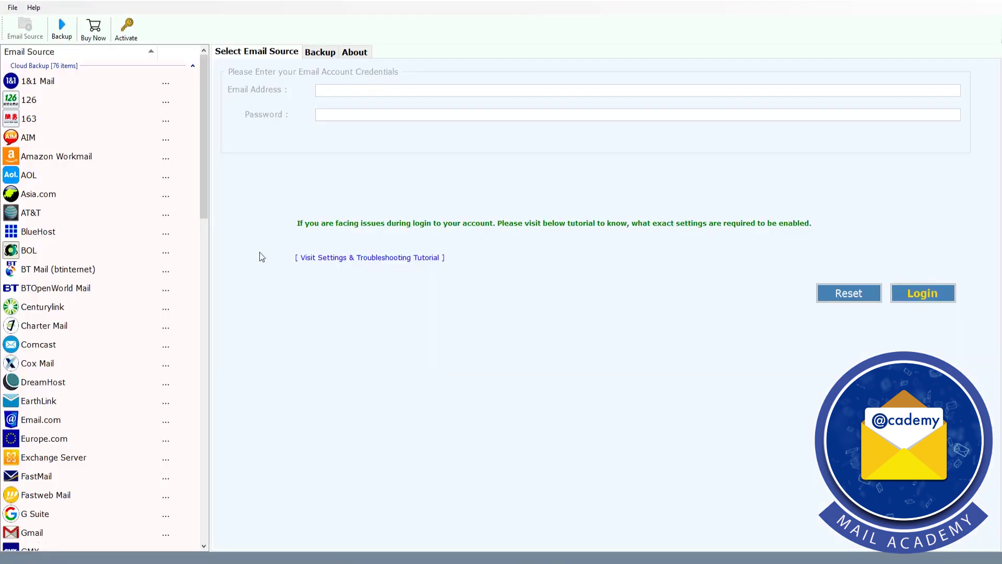
Pick G Suite from the Email Source list
drag(205, 196, 208, 284)
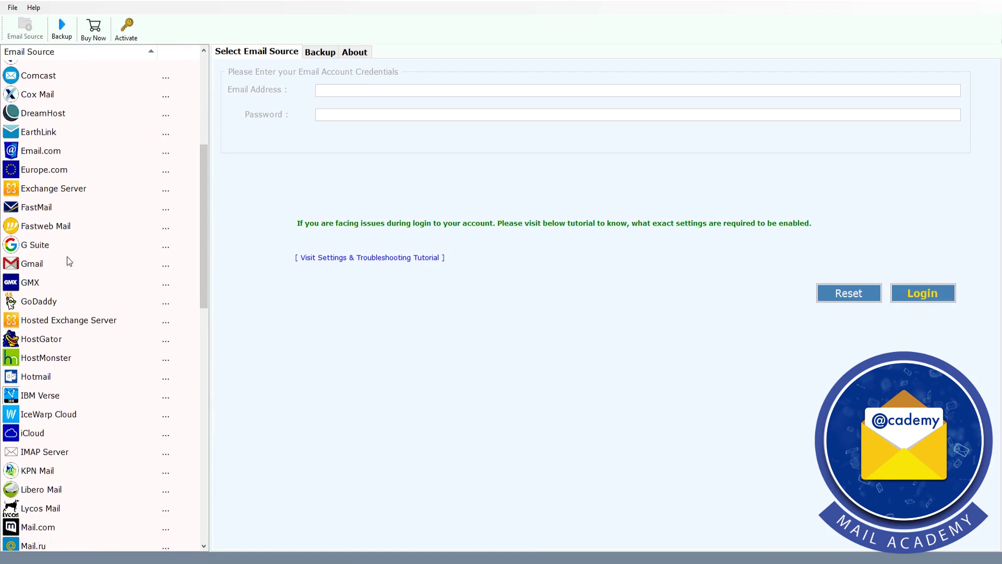
click(43, 247)
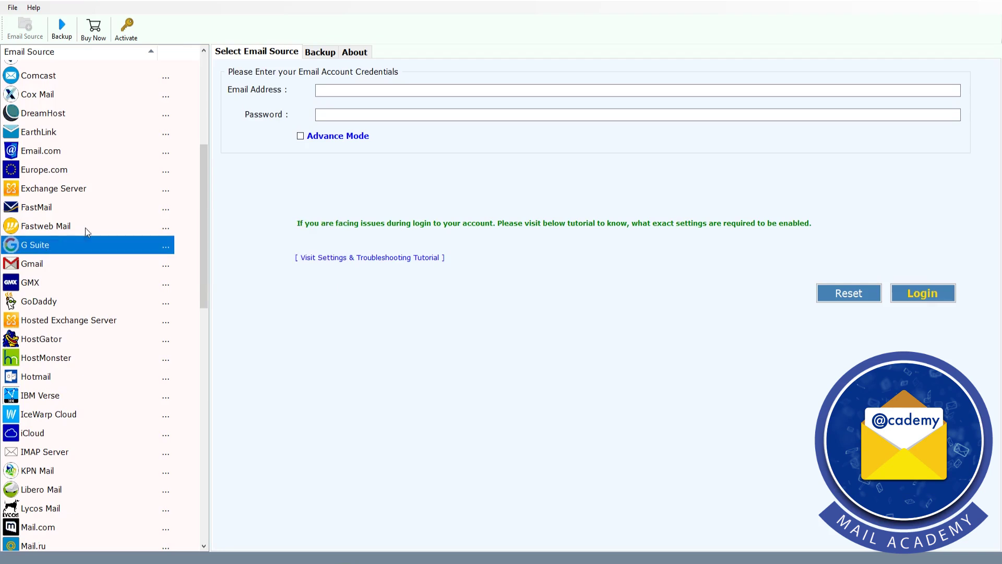
Enter the G Suite account's email address, enable Advance Mode and log in
click(326, 91)
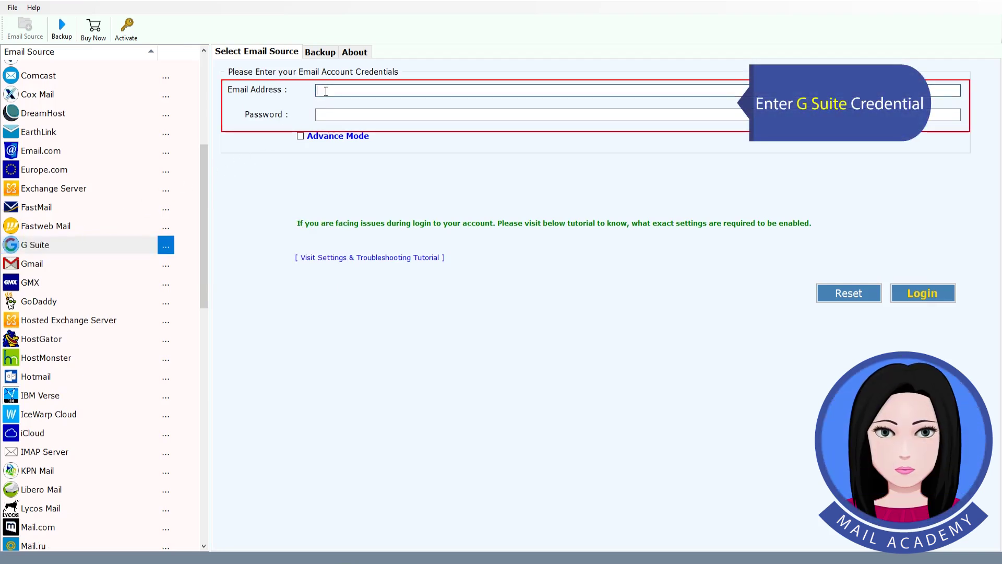
key(ctrl+v)
click(363, 114)
key(ctrl+v)
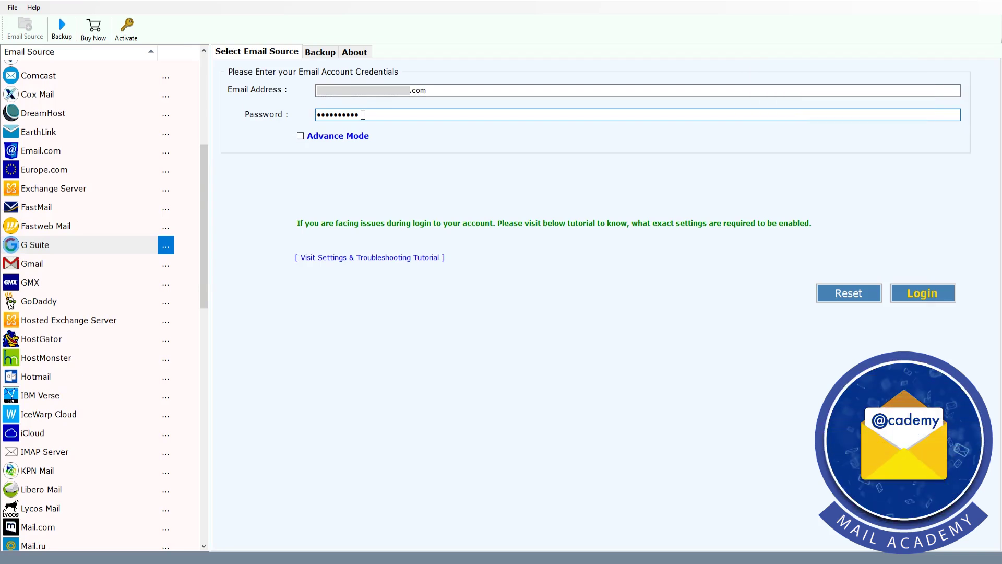
click(301, 136)
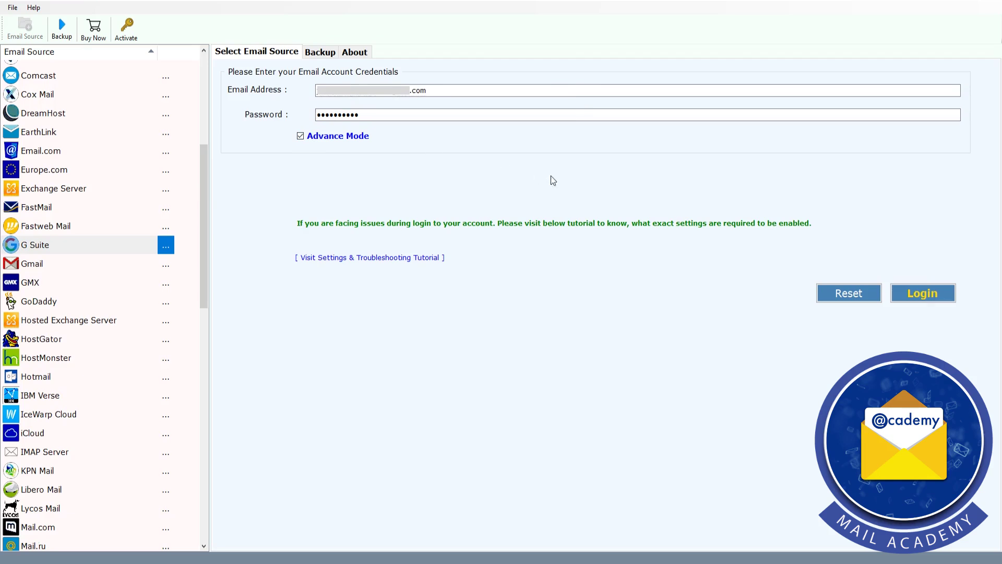
click(943, 294)
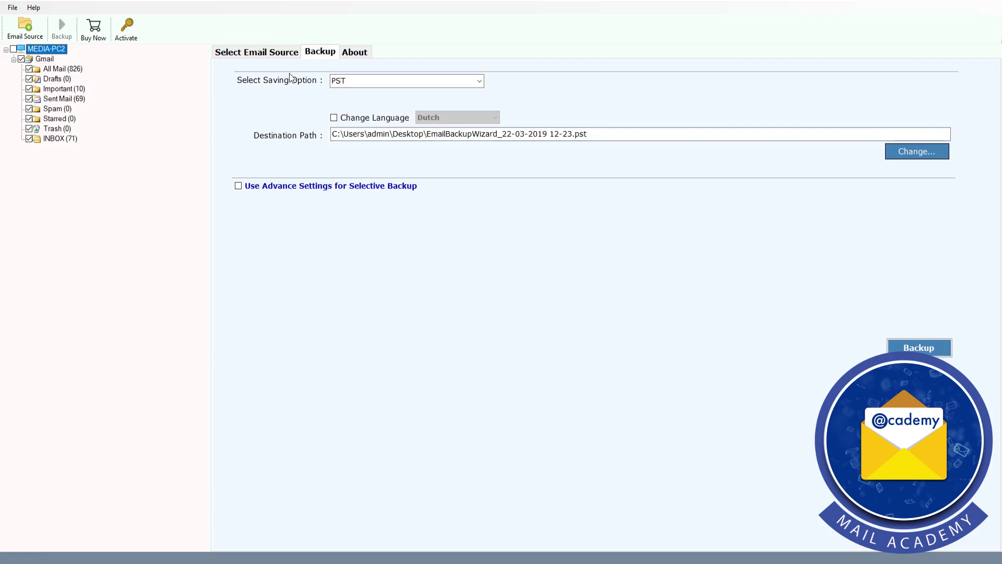
Choose PST as the saving option and set the output language to Dutch
click(479, 82)
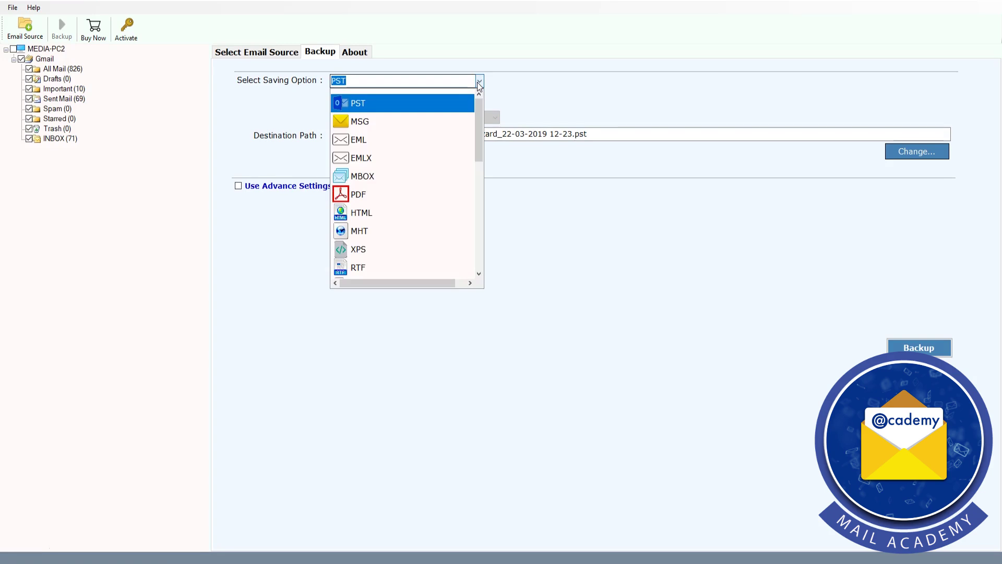
click(448, 106)
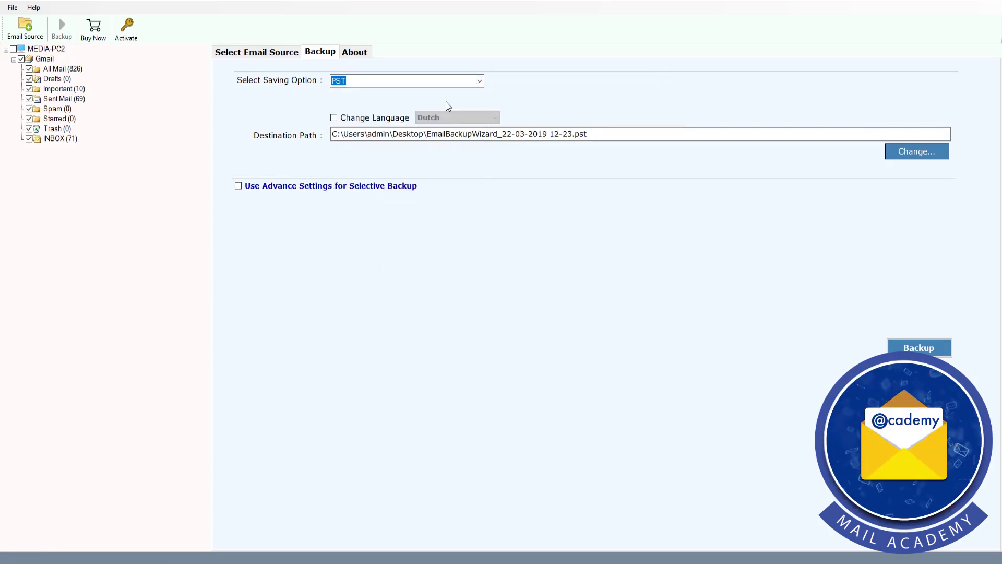
click(334, 118)
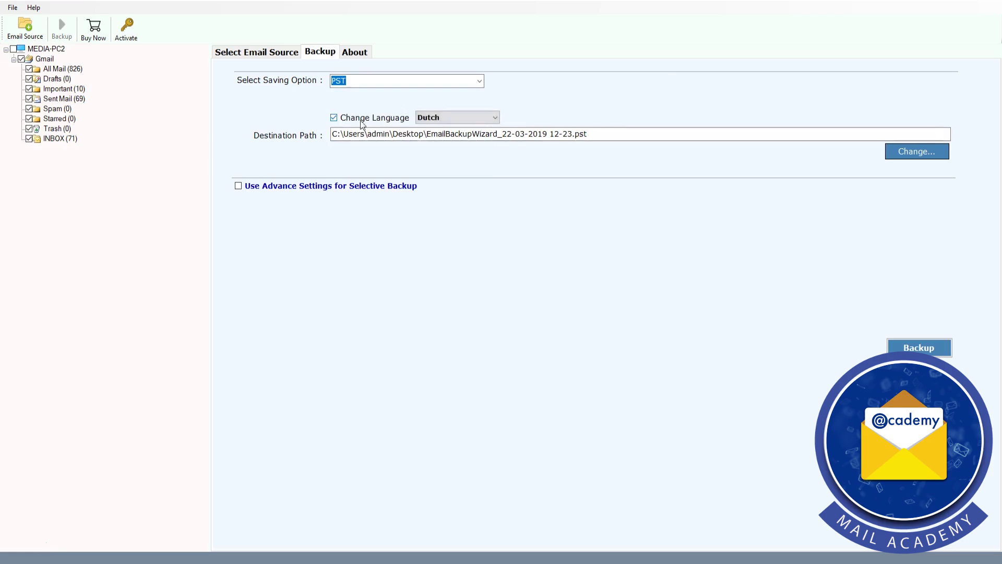
click(494, 121)
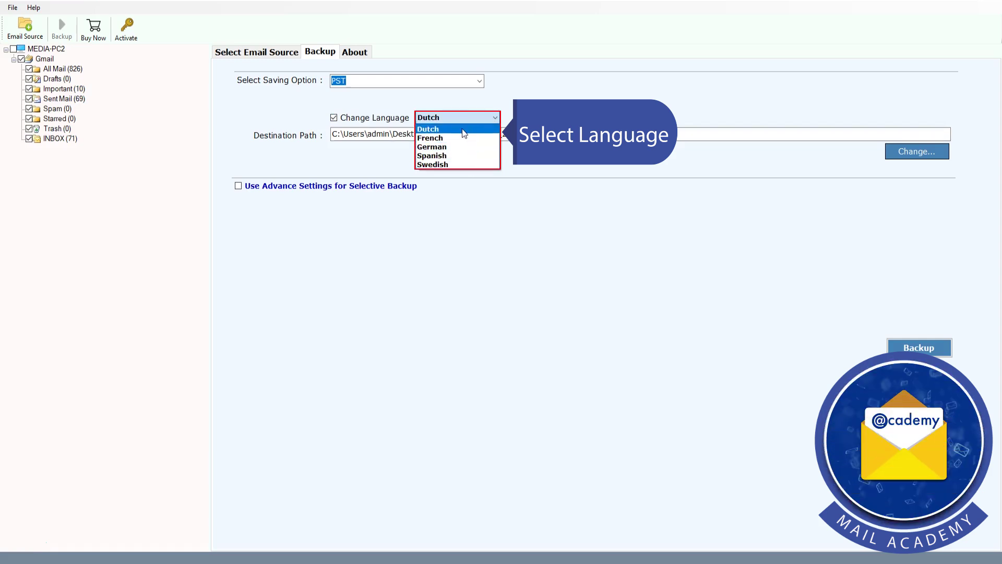
click(463, 130)
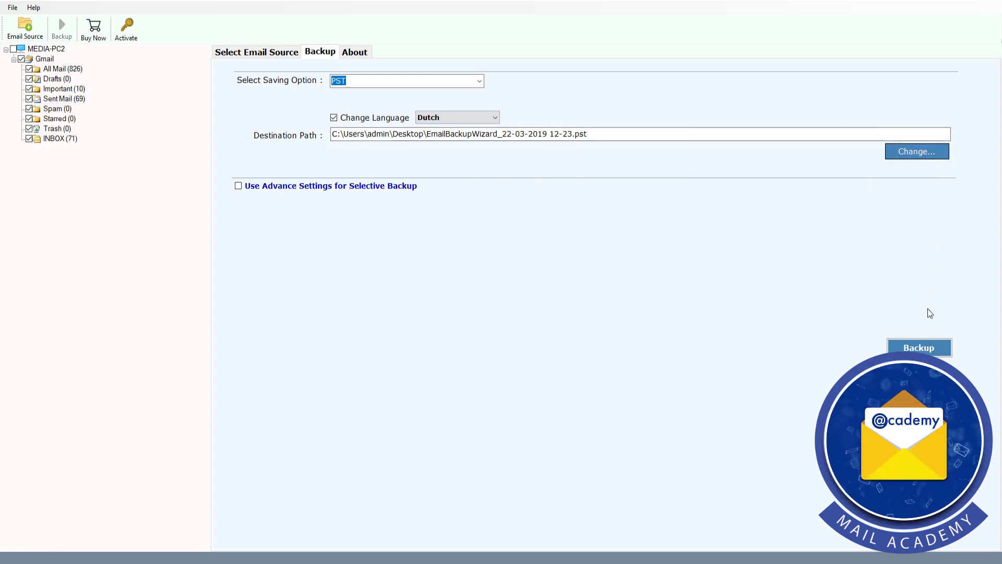
Run the PST backup and dismiss the completion and trial limitation messages
click(934, 348)
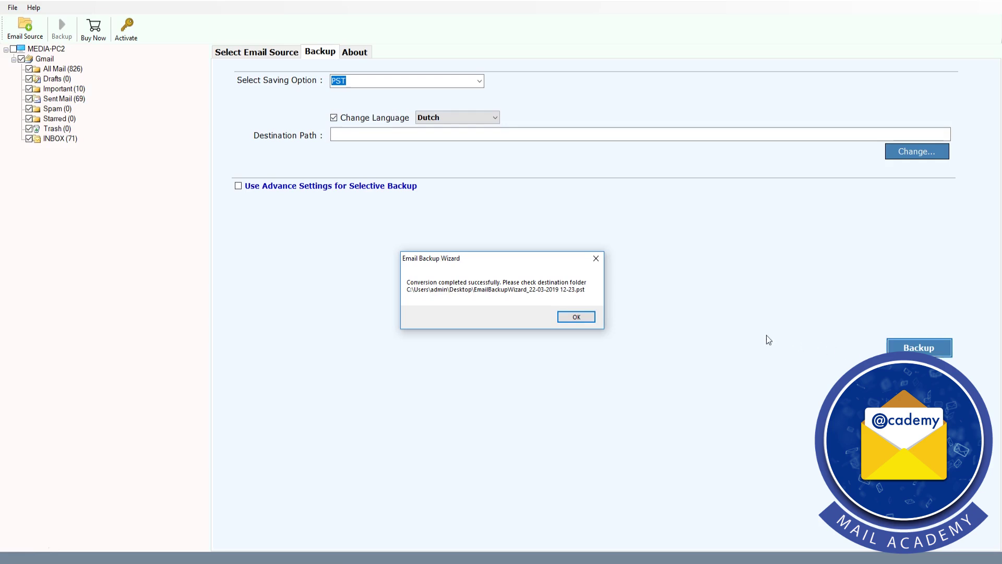
click(577, 317)
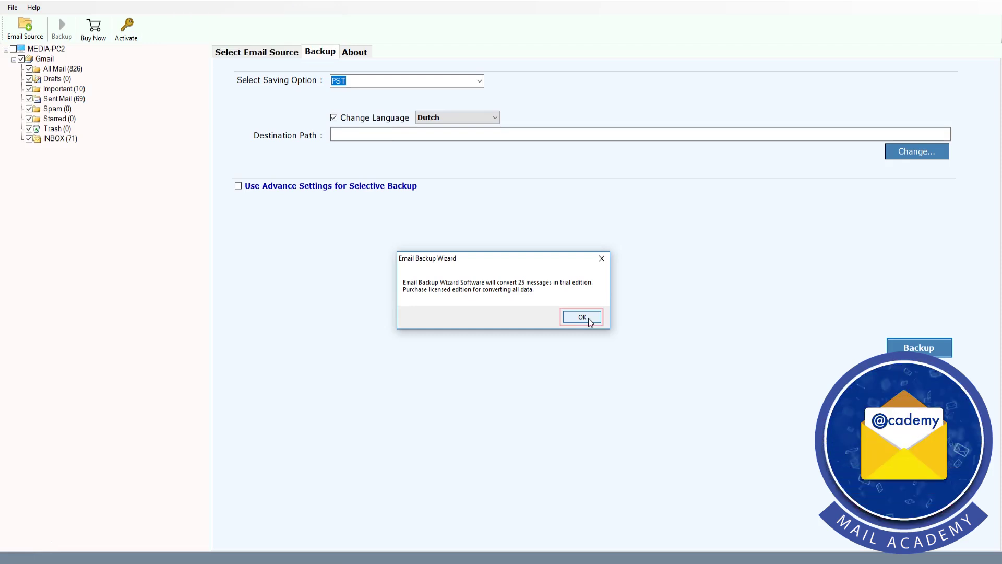
click(582, 317)
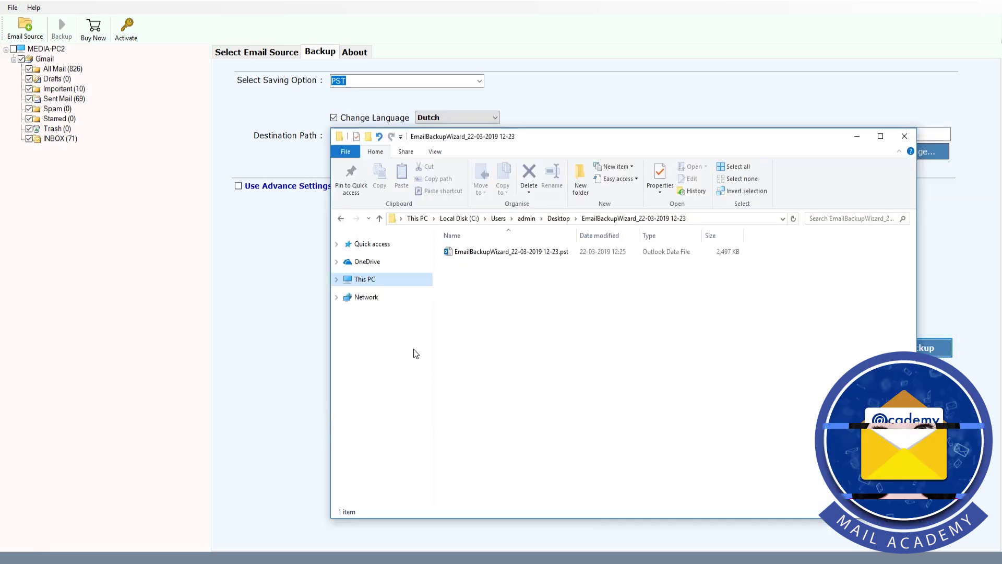
click(485, 253)
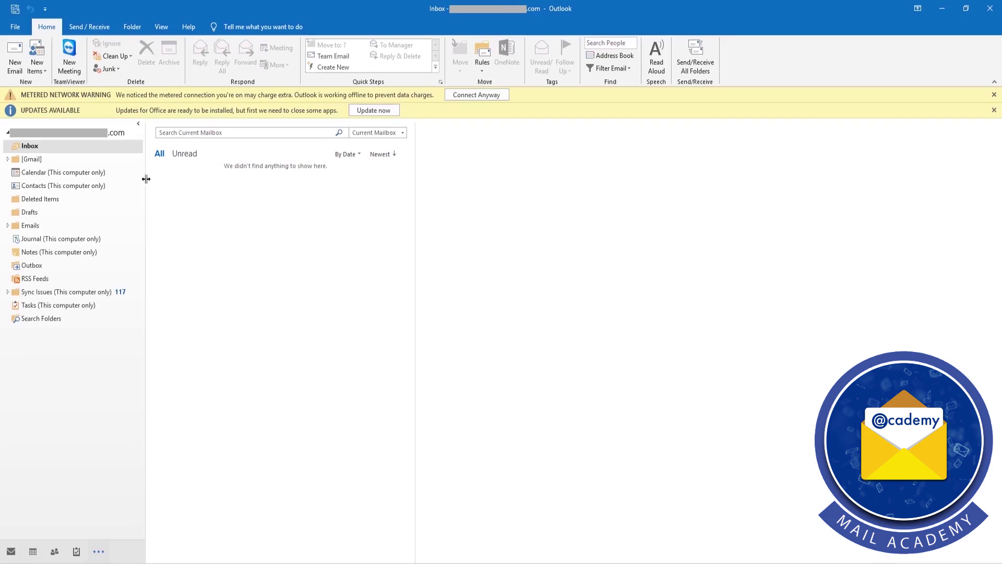
click(16, 27)
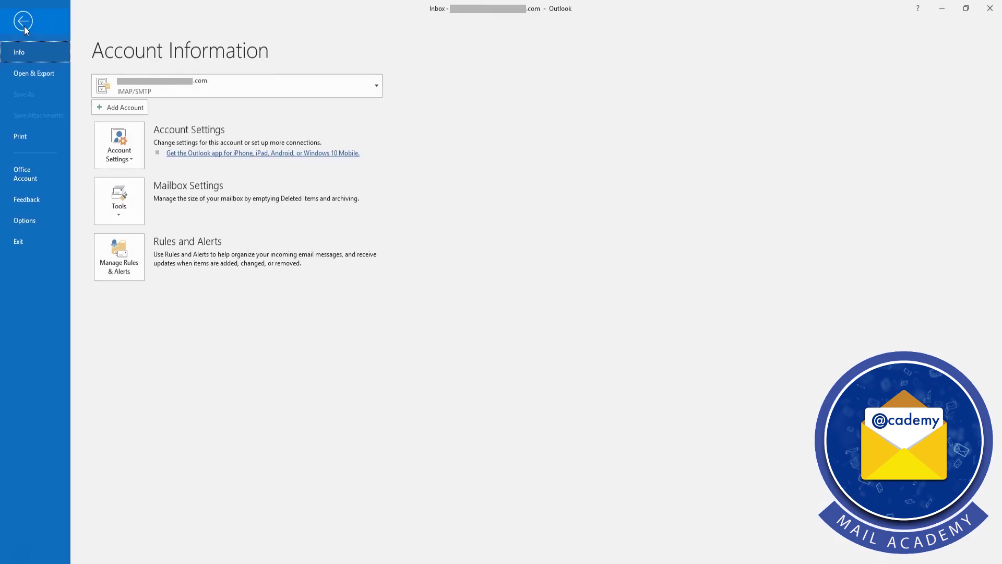
click(29, 76)
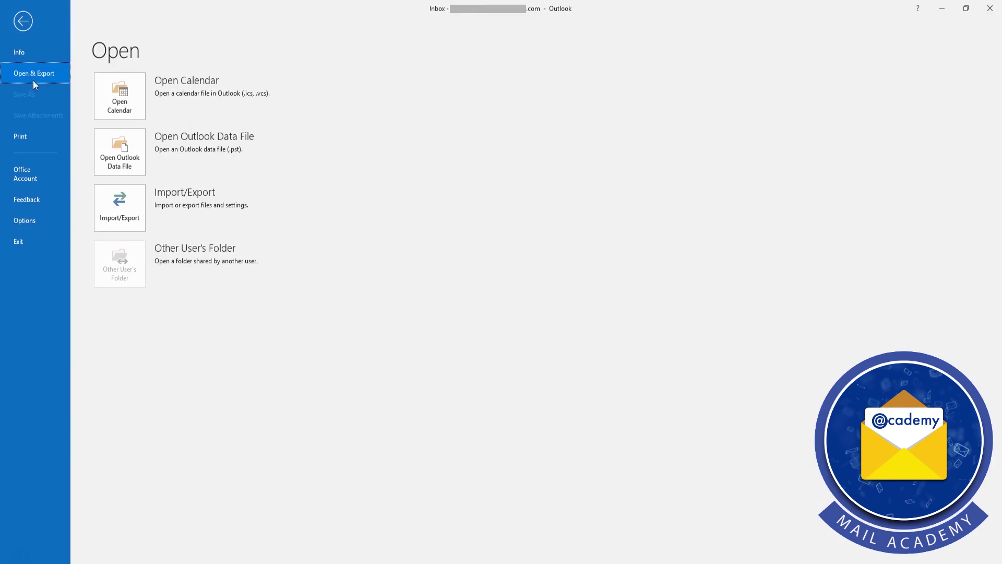
click(122, 160)
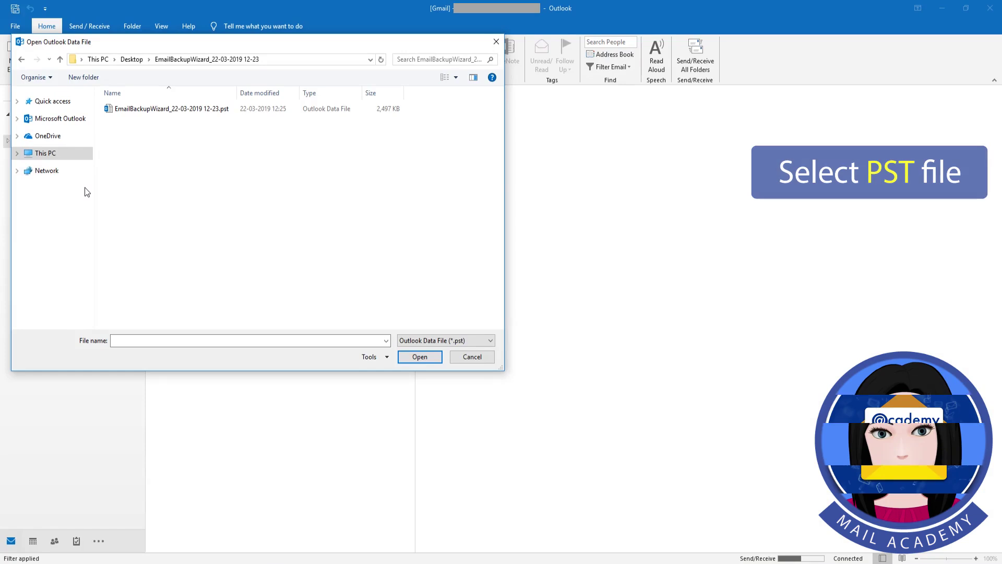
click(144, 110)
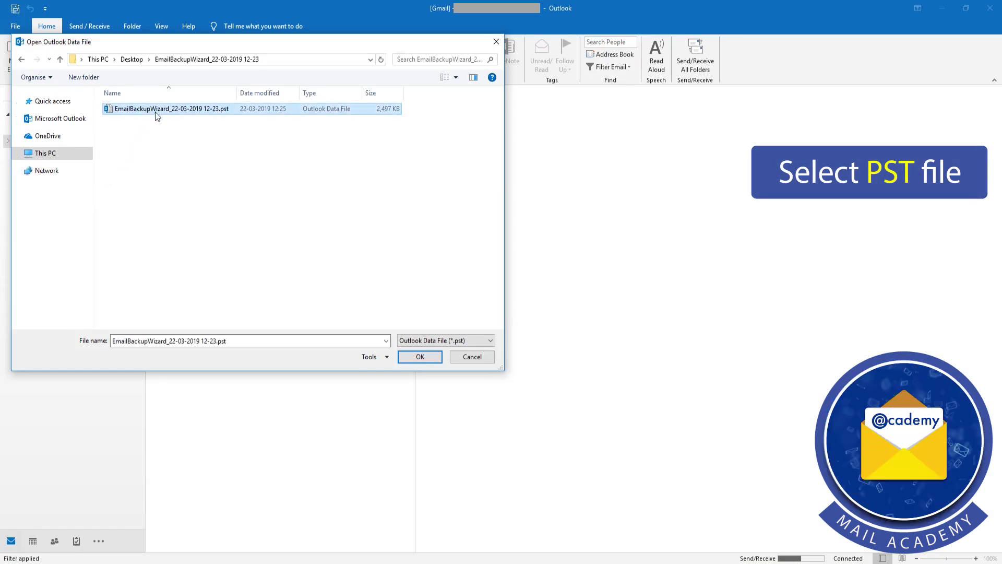
click(433, 358)
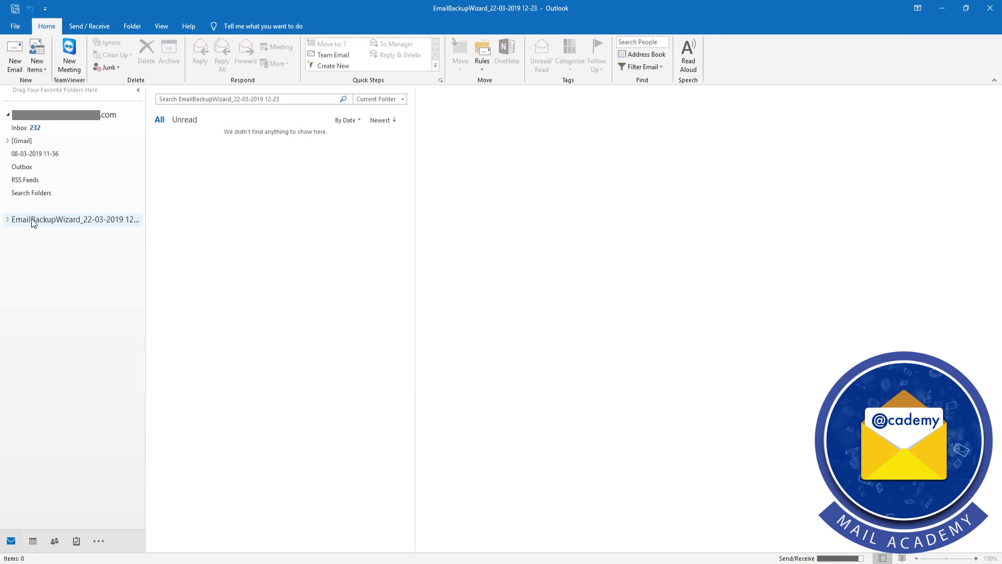
Expand the EmailBackupWizard data file and open its All Mail folder
click(8, 221)
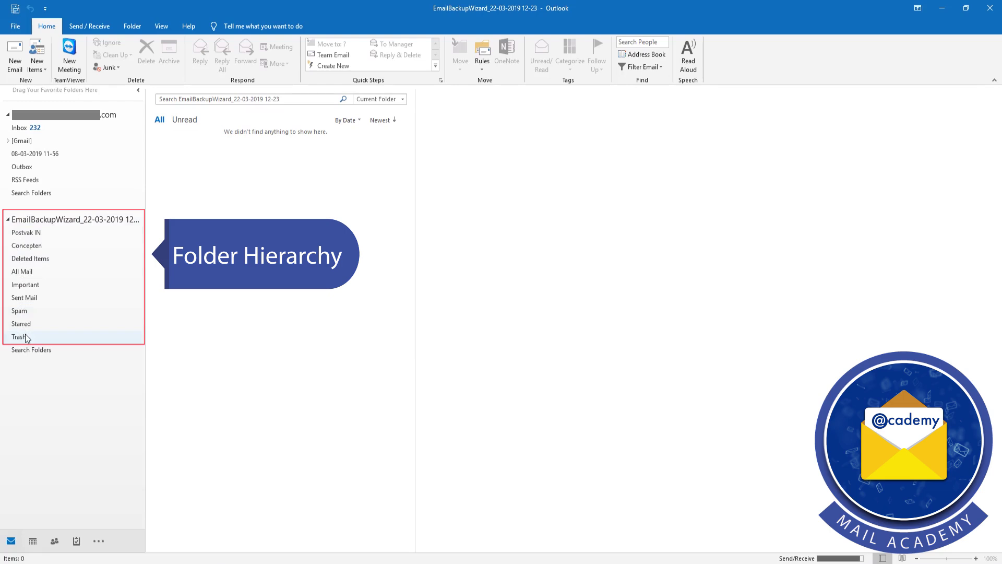
click(33, 270)
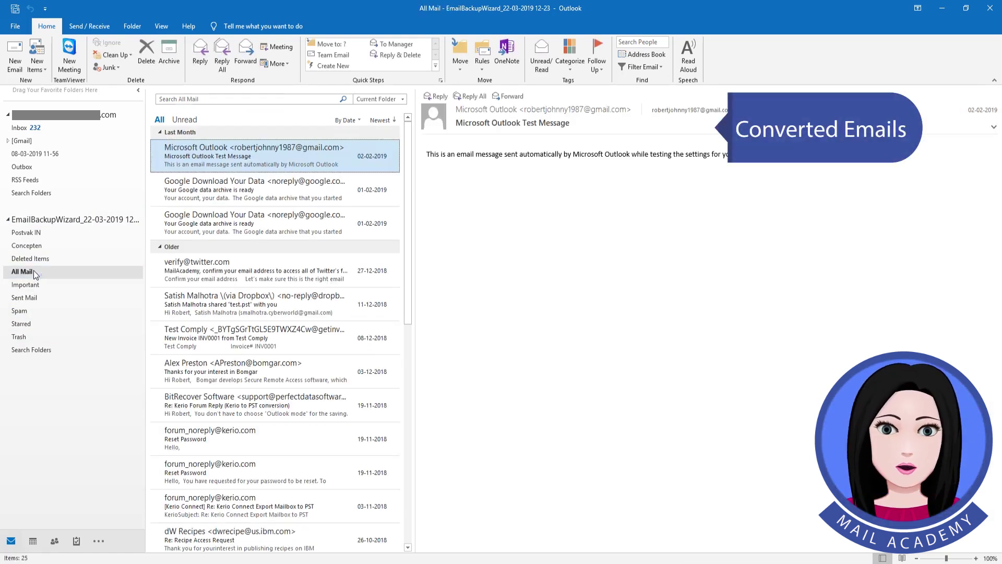